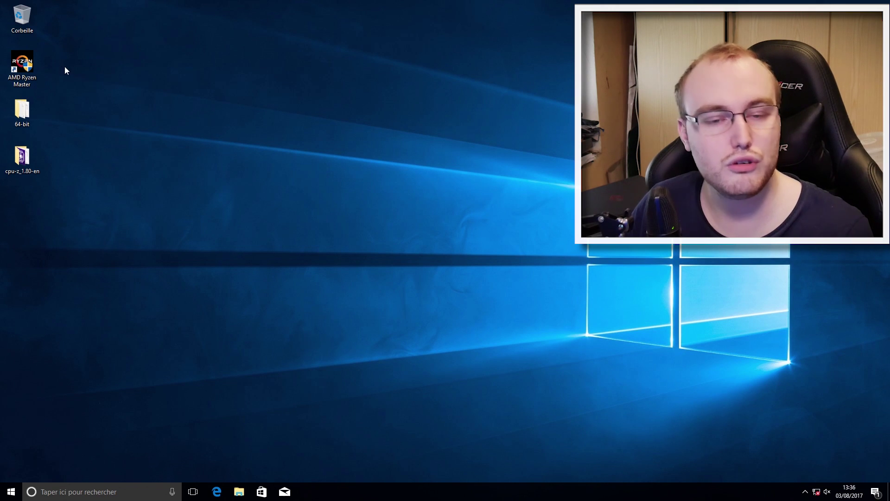
# Launch AMD Ryzen Master, authorise it to run and accept its overclocking warning.
pyautogui.doubleClick(22, 65)
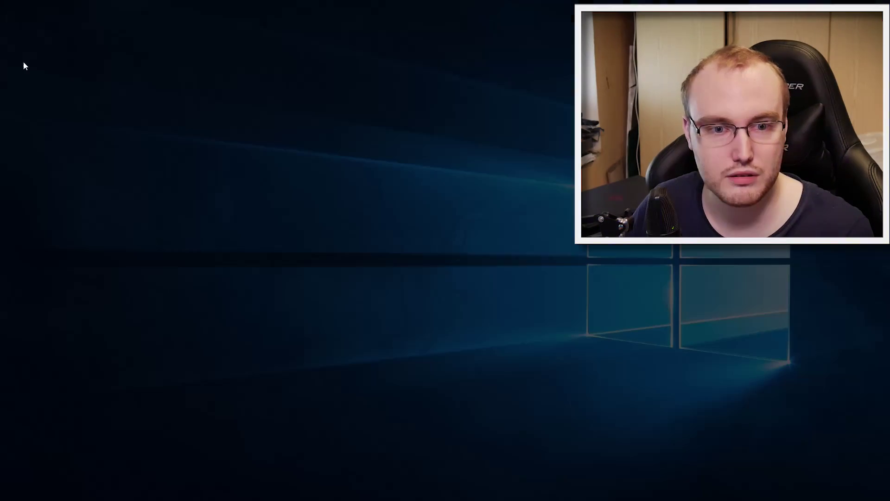
pyautogui.click(389, 301)
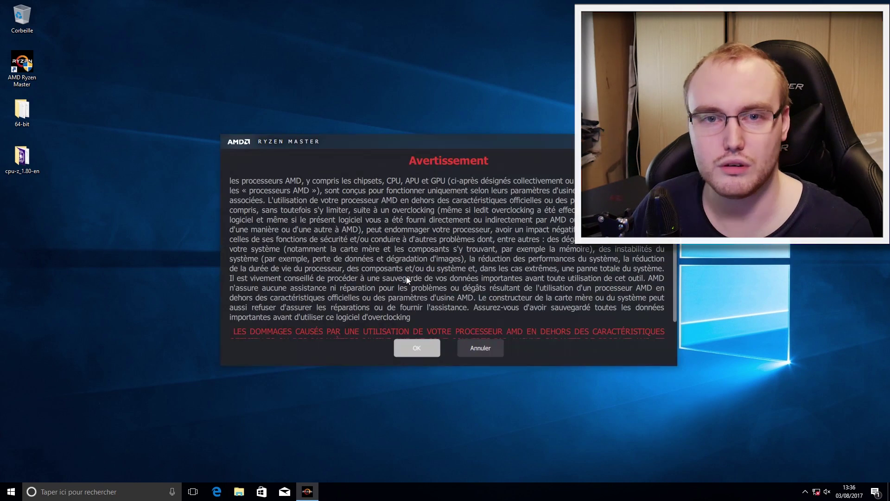
pyautogui.click(419, 350)
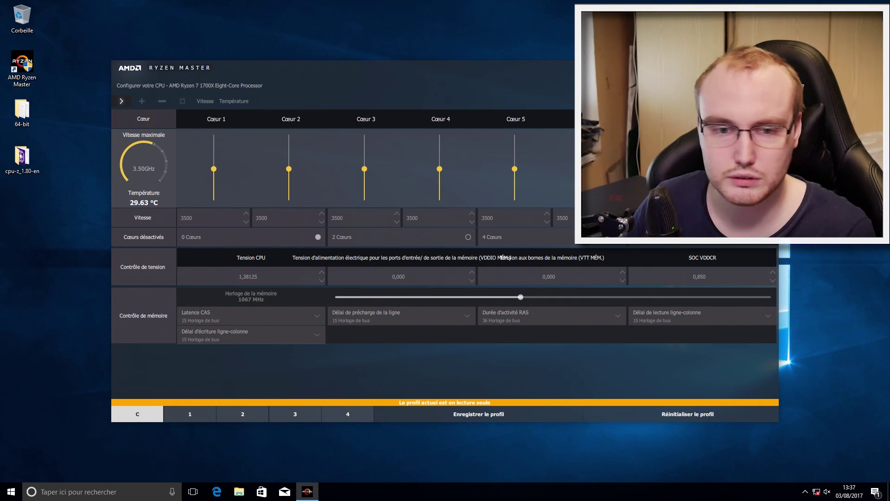
# Launch cpuz_x64 from the cpu-z_1.80-en desktop folder and allow it to make changes to the device.
pyautogui.doubleClick(39, 171)
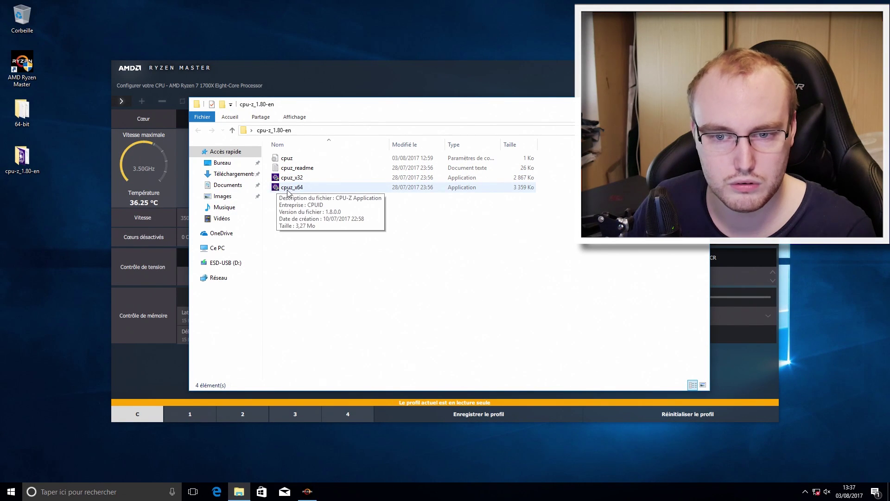
pyautogui.click(290, 188)
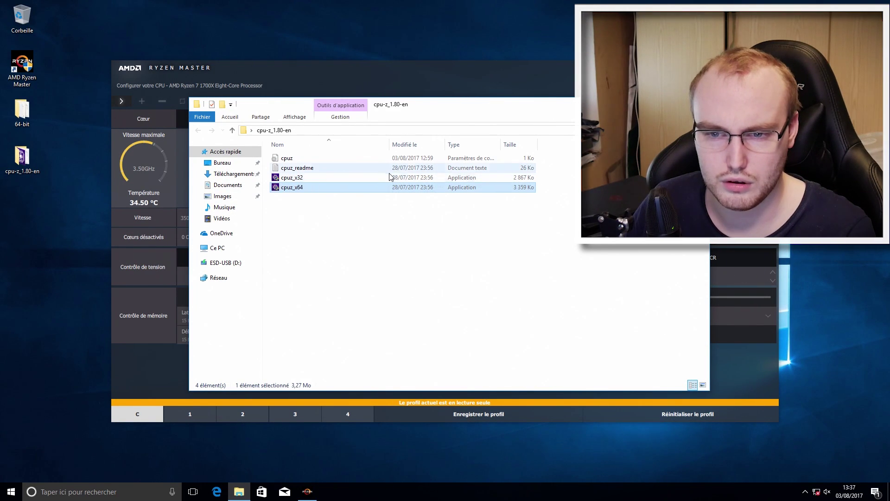
pyautogui.doubleClick(292, 188)
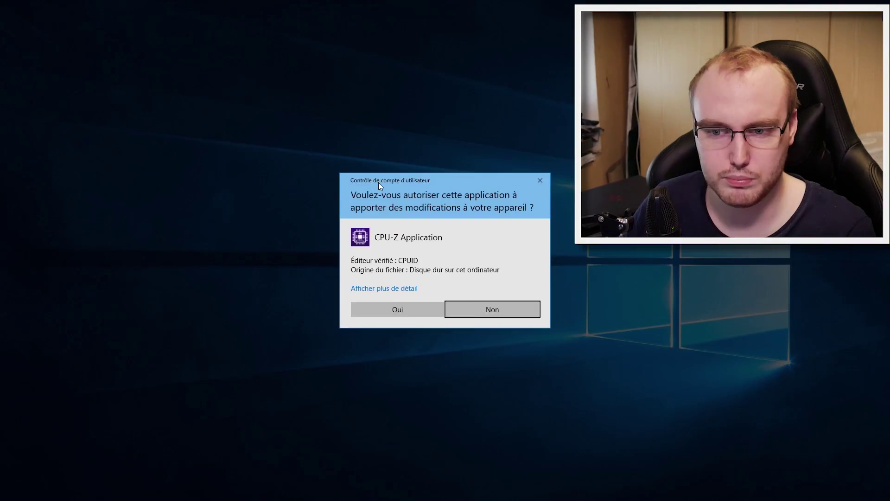
pyautogui.click(405, 307)
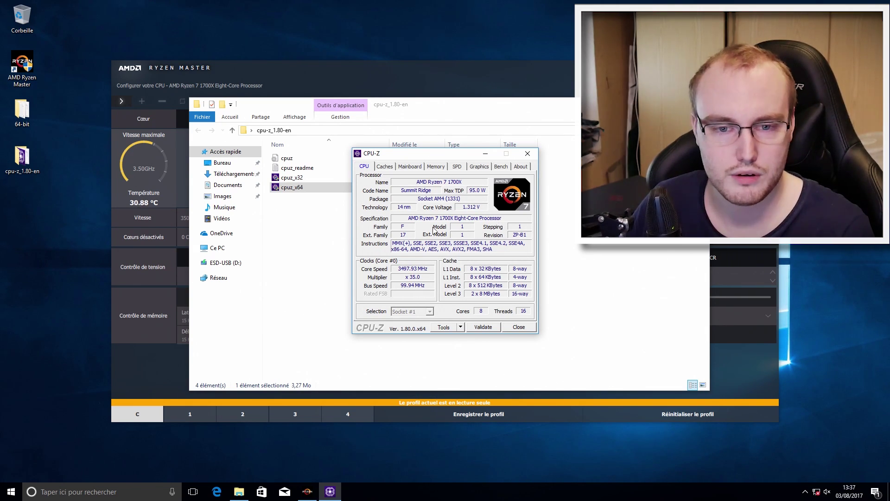
# Launch prime95 from the 64-bit desktop folder and start a Blend torture test with 16 threads.
pyautogui.doubleClick(23, 111)
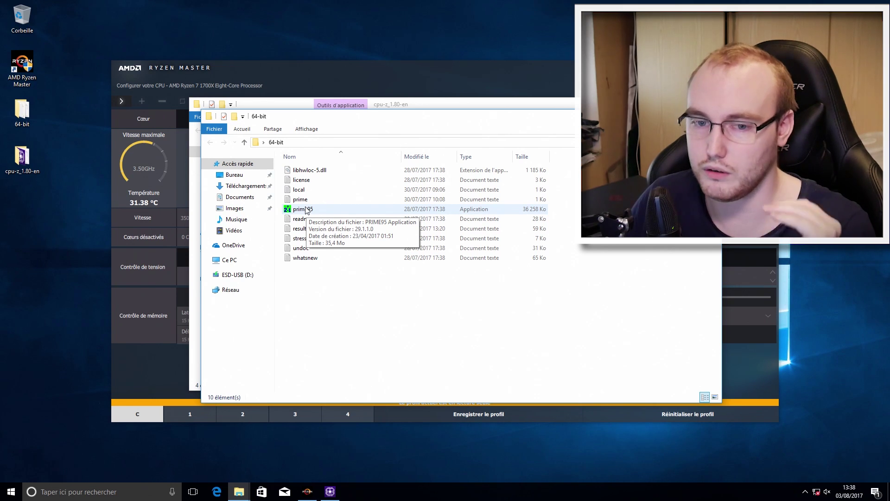
pyautogui.doubleClick(306, 210)
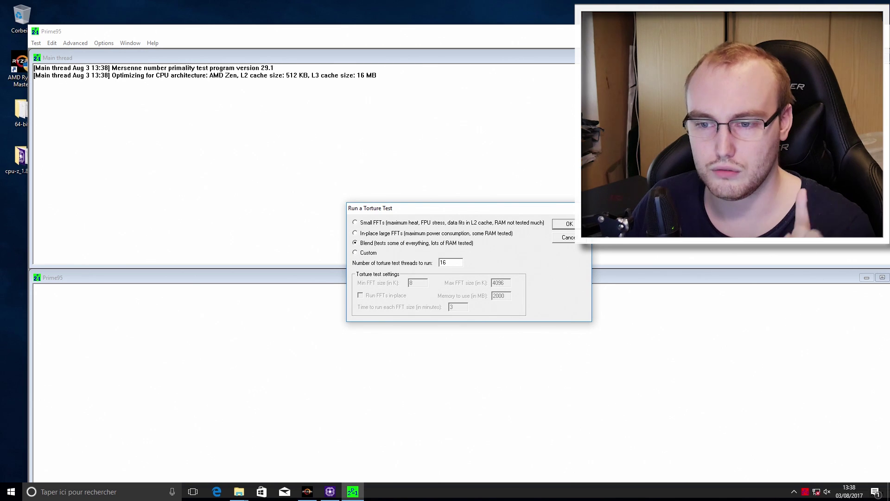
pyautogui.click(570, 224)
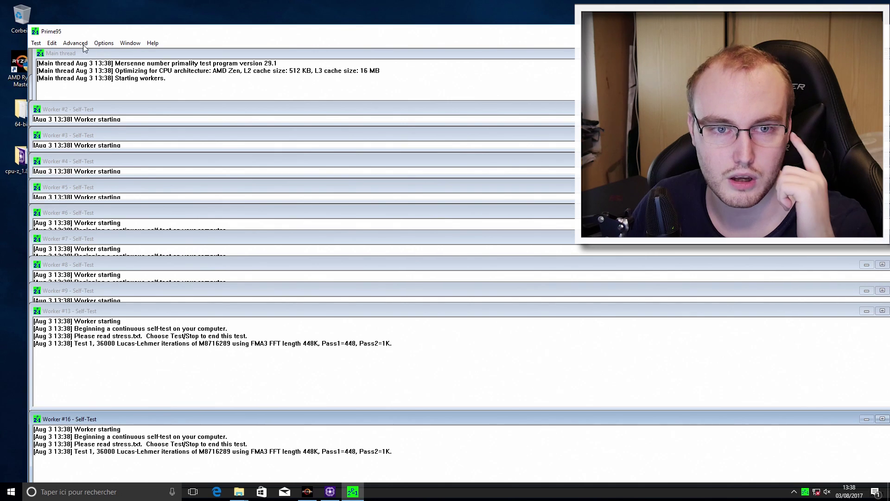
# Stop all workers of the torture test and close Prime95.
pyautogui.click(37, 42)
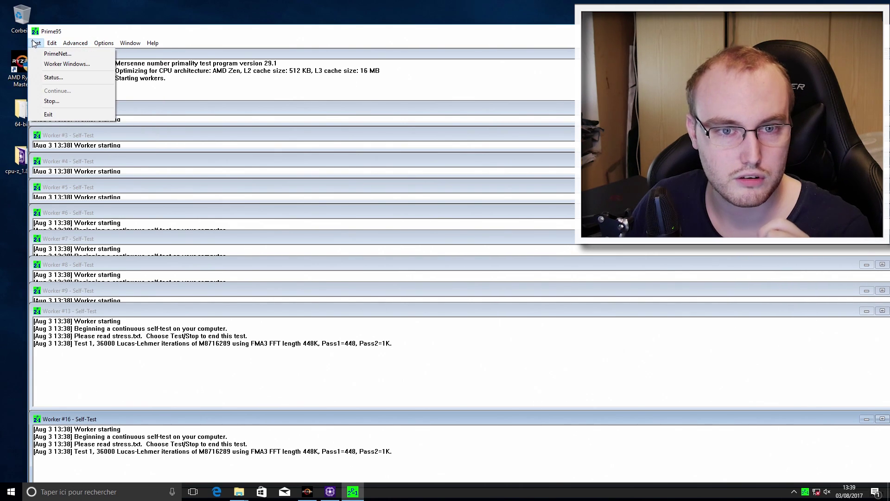
pyautogui.click(70, 102)
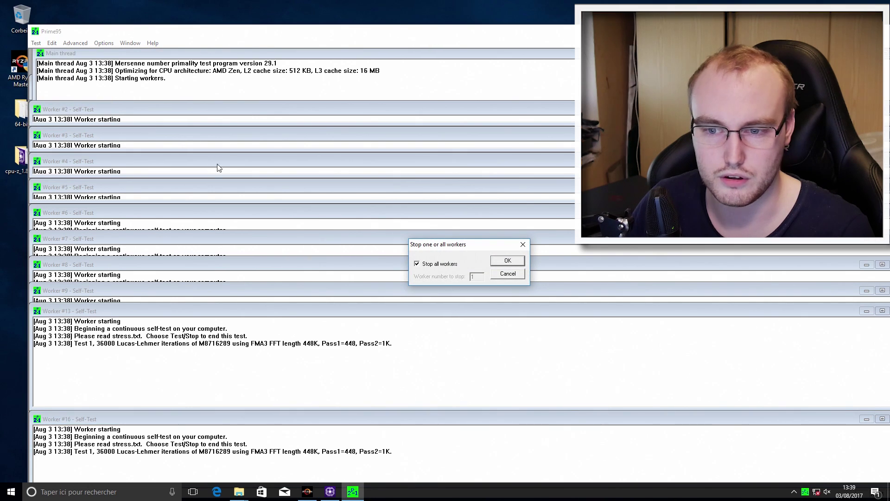
pyautogui.click(507, 261)
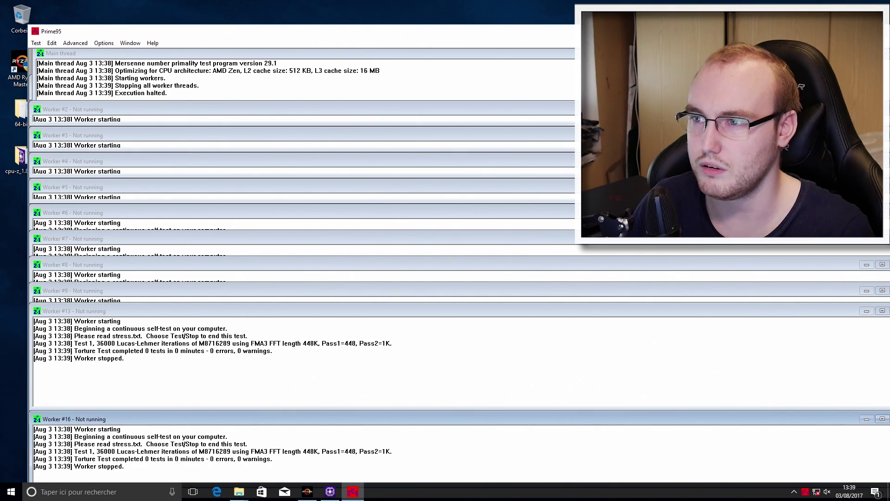
pyautogui.hotkey('alt', 'F4')
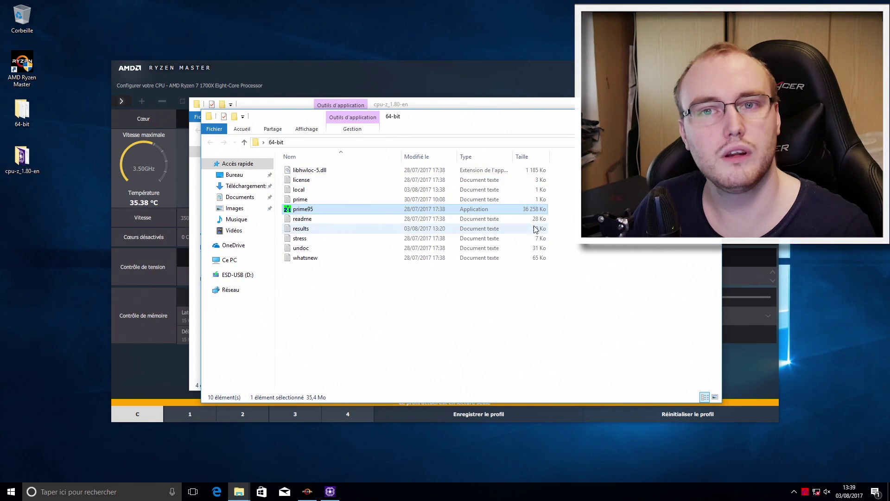
# In MSI Click BIOS 5, switch from EZ Mode to the advanced mode and open the OC settings.
pyautogui.click(530, 79)
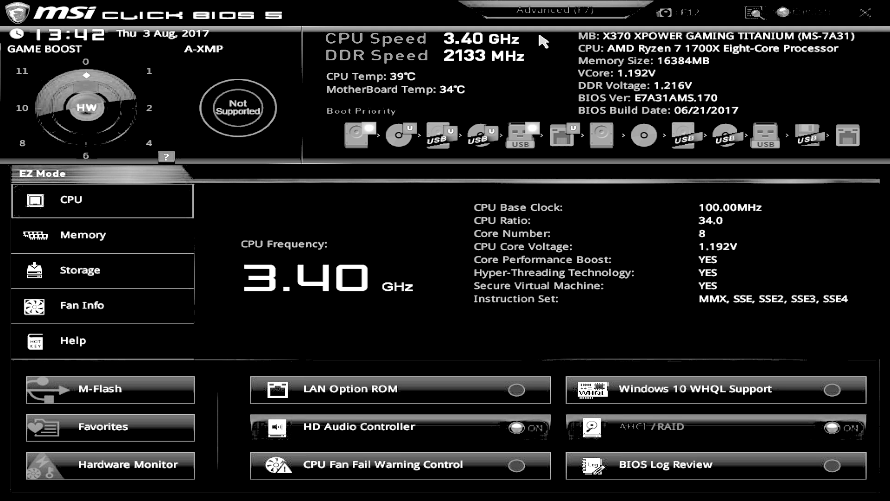
pyautogui.click(541, 12)
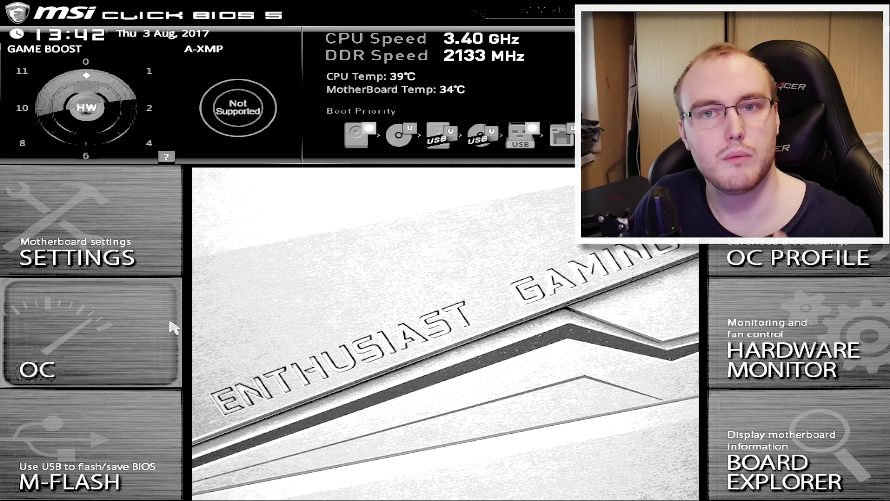
pyautogui.click(134, 331)
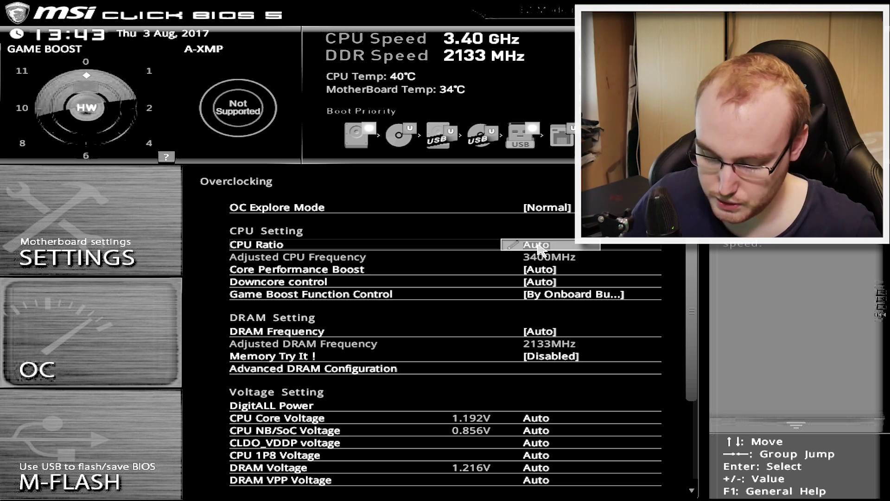
# Set the CPU Ratio to 35.
pyautogui.write('35')
pyautogui.press('Return')
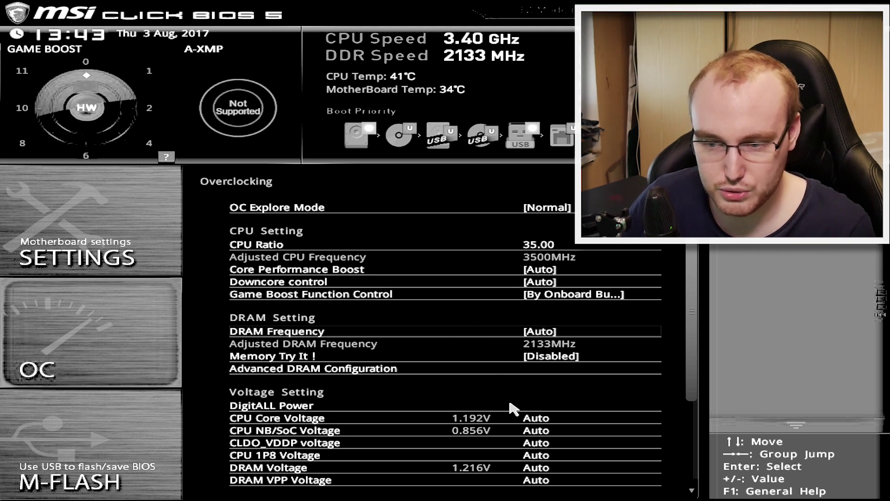
# Set the CPU Ratio to 36 in the overclocking settings.
pyautogui.scroll(-1, 450, 391)
pyautogui.scroll(-1, 450, 391)
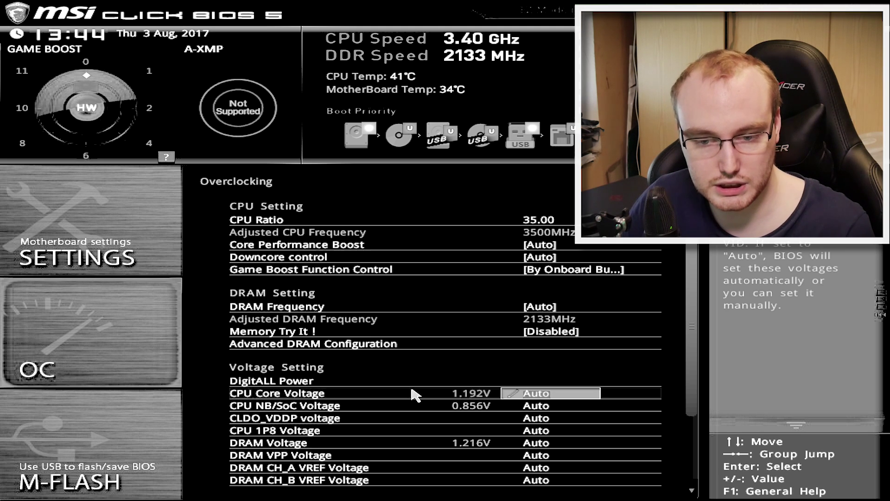
pyautogui.scroll(1, 370, 280)
pyautogui.scroll(2, 370, 280)
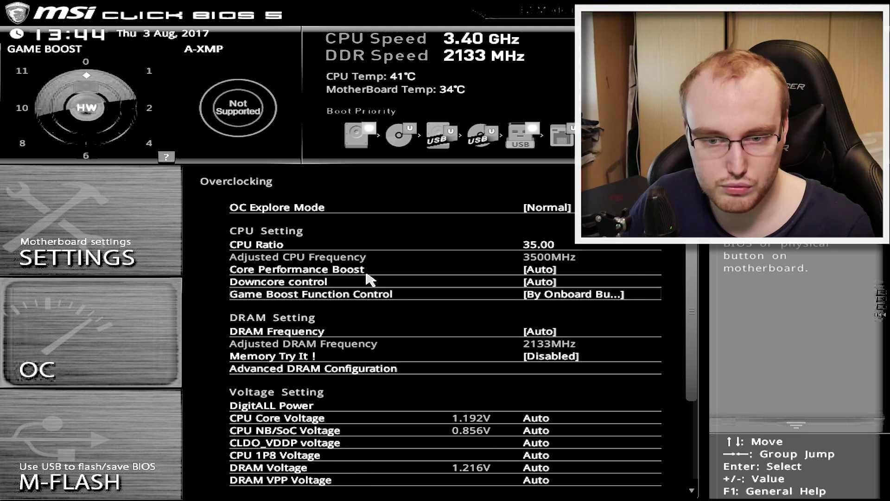
pyautogui.scroll(-3, 387, 292)
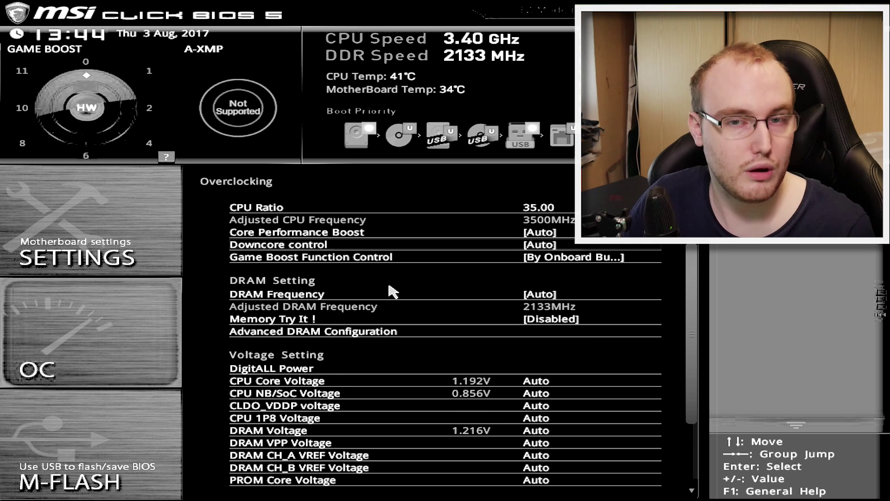
pyautogui.scroll(-2, 392, 291)
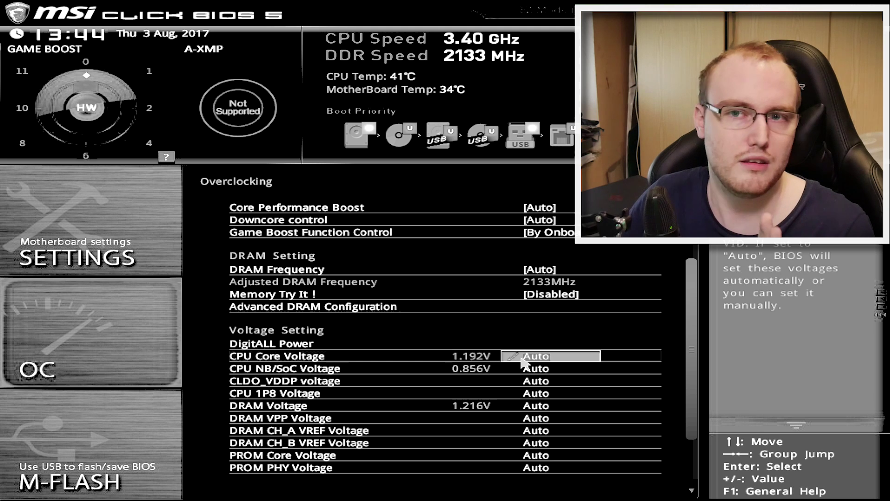
pyautogui.scroll(4, 523, 361)
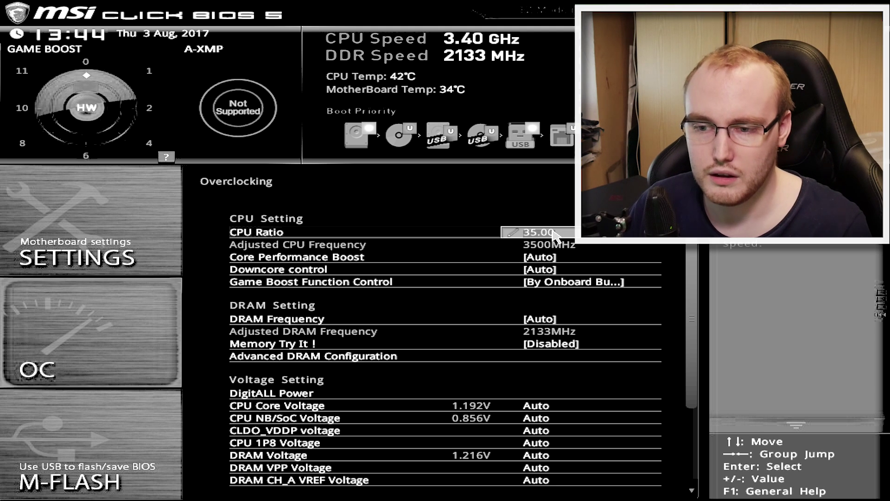
pyautogui.write('36.')
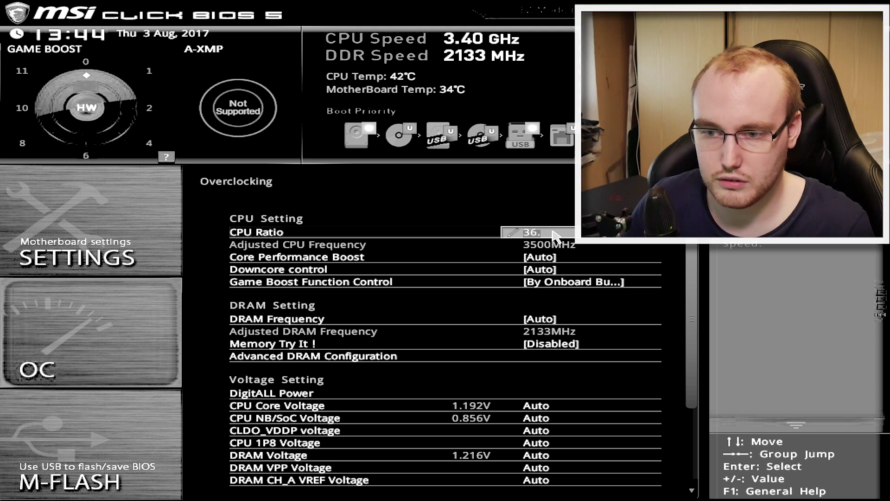
pyautogui.press('Return')
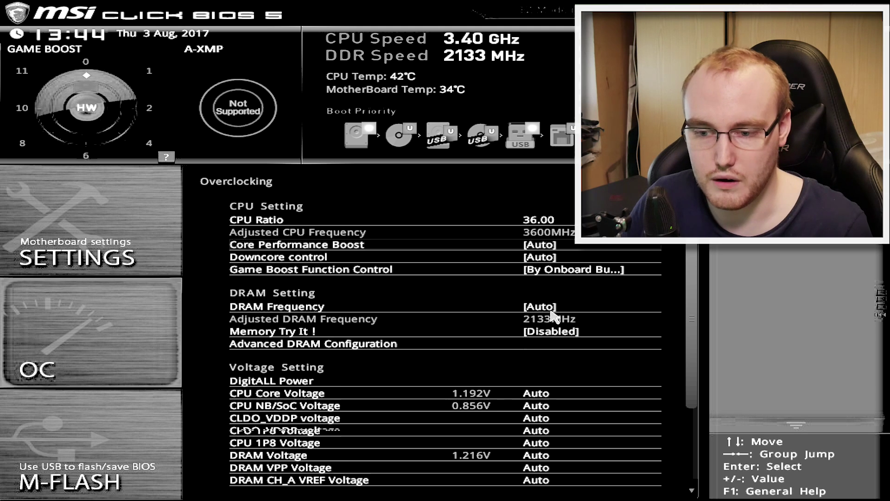
# Set the CPU Core Voltage to 1.25 V in the voltage settings.
pyautogui.scroll(-3, 556, 312)
pyautogui.scroll(-1, 557, 311)
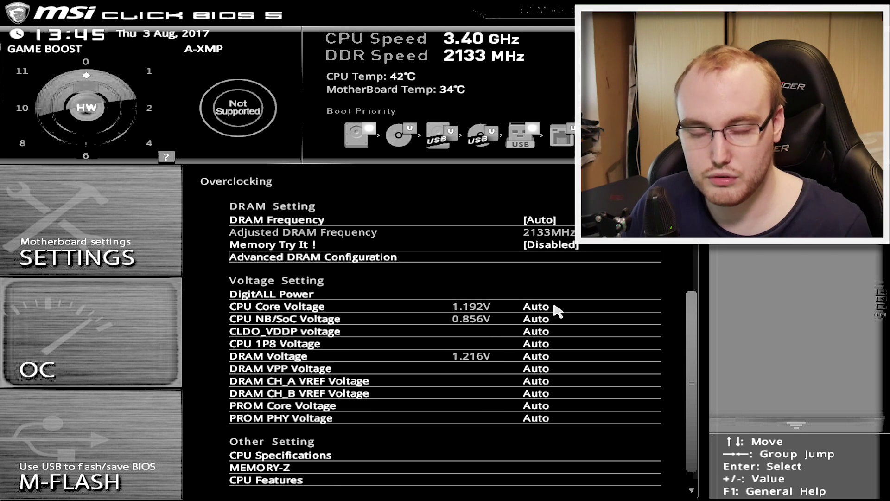
pyautogui.click(552, 307)
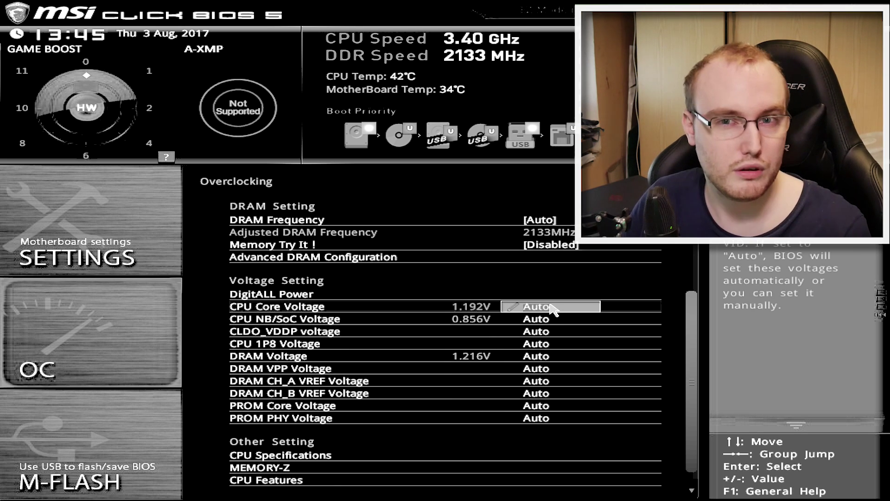
pyautogui.scroll(1, 553, 310)
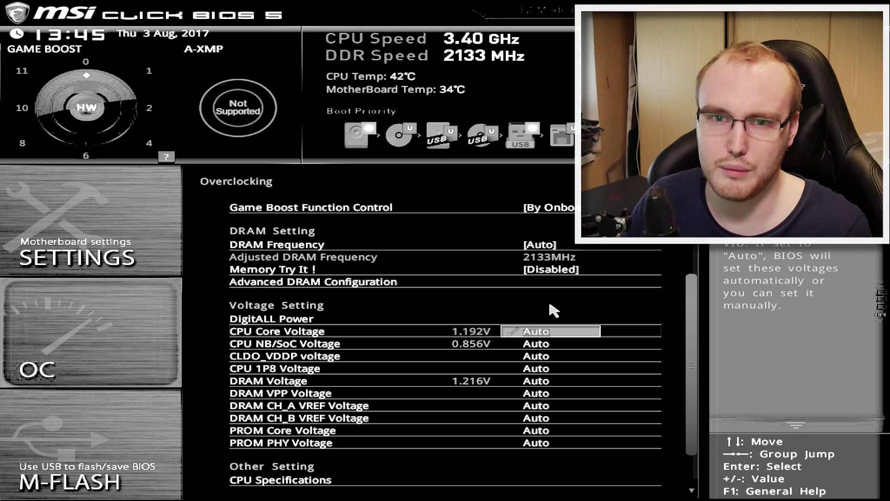
pyautogui.scroll(-1, 536, 336)
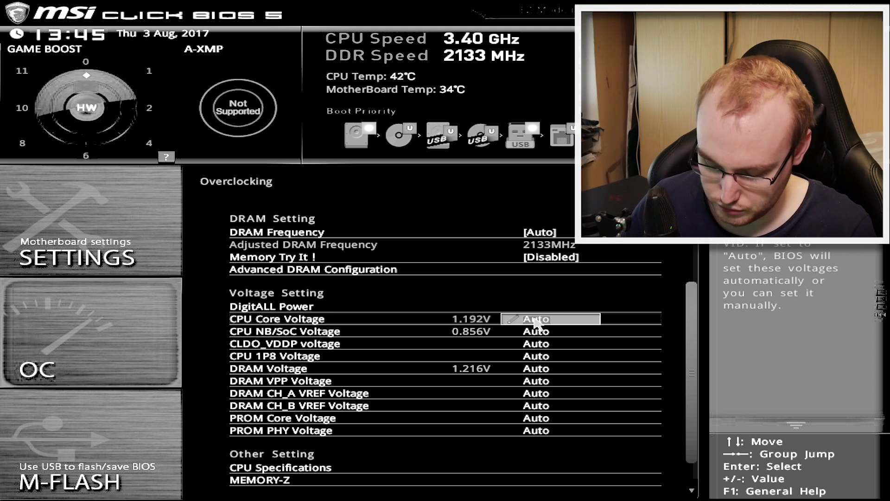
pyautogui.write('1.25')
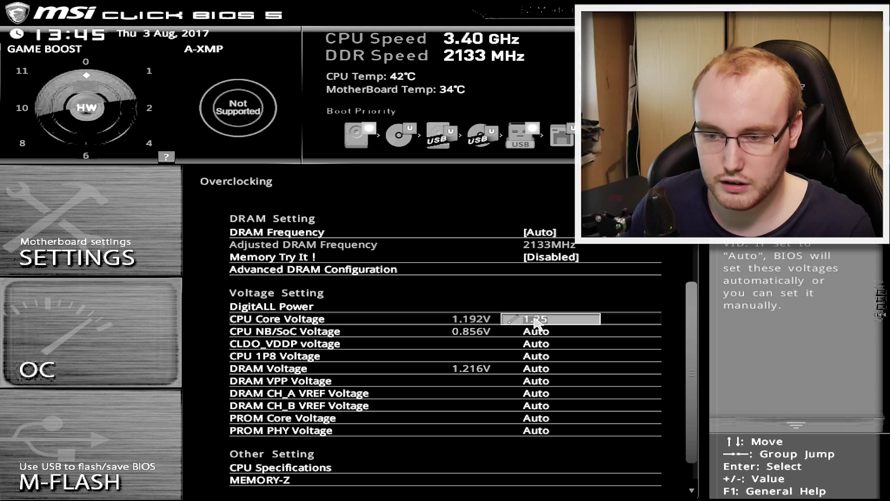
pyautogui.press('Return')
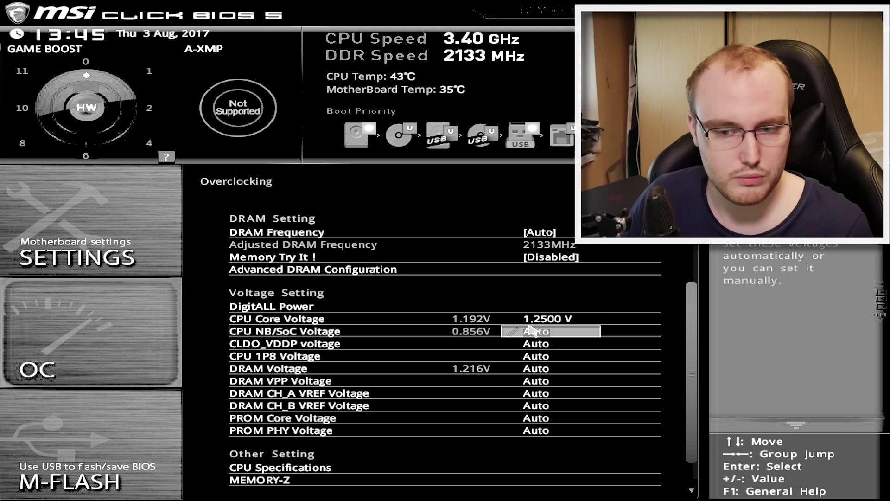
# Review the CPU Ratio and CPU Core Voltage entries in the overclocking settings.
pyautogui.scroll(1, 503, 328)
pyautogui.scroll(2, 503, 327)
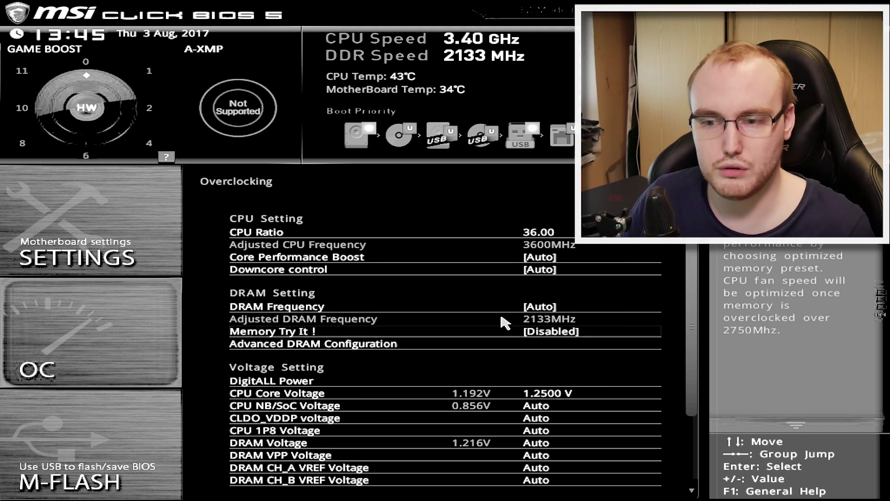
pyautogui.scroll(-1, 508, 323)
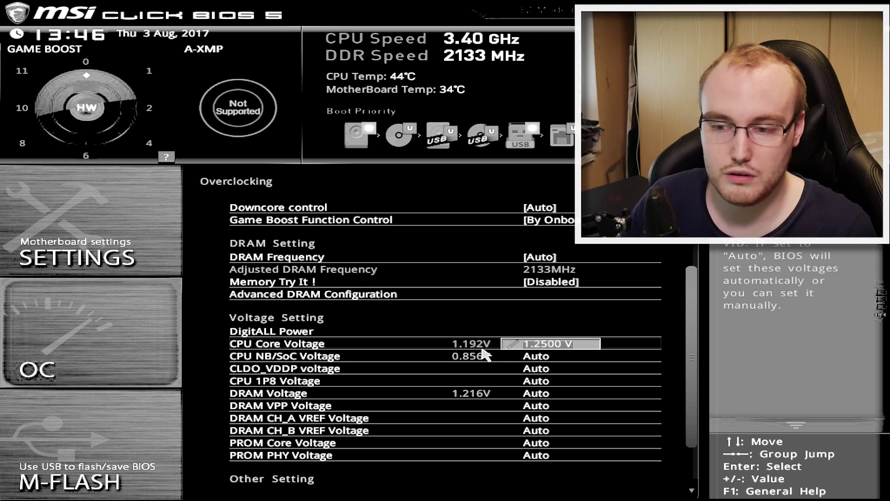
pyautogui.press('Return')
pyautogui.scroll(1, 475, 336)
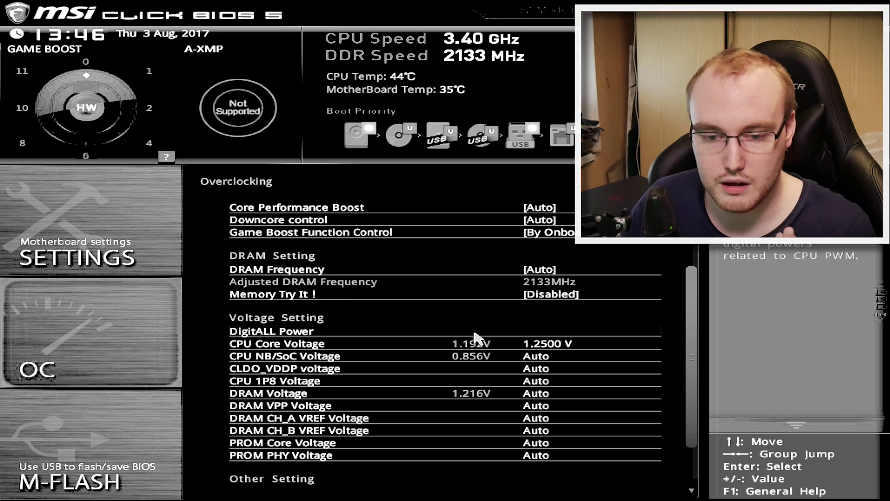
pyautogui.scroll(5, 475, 337)
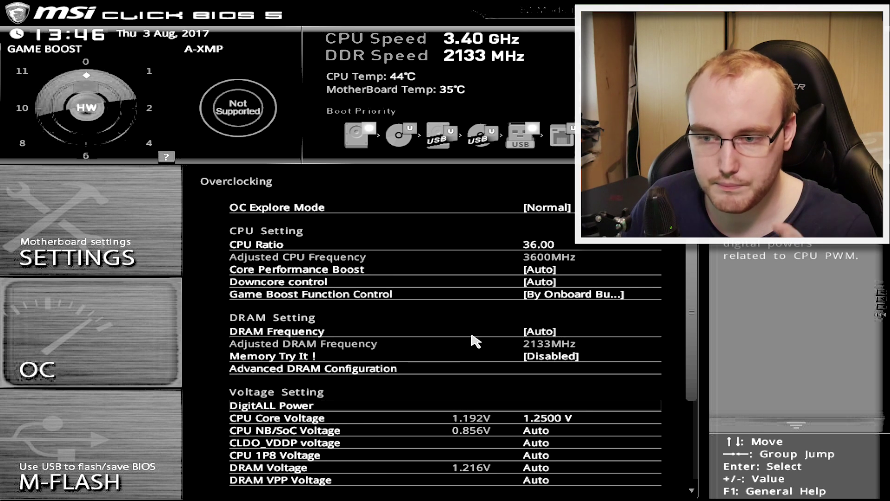
# Examine the CPU Loadline Calibration Control modes in the DigitALL Power settings and return to the overclocking settings without changing them.
pyautogui.scroll(-1, 445, 323)
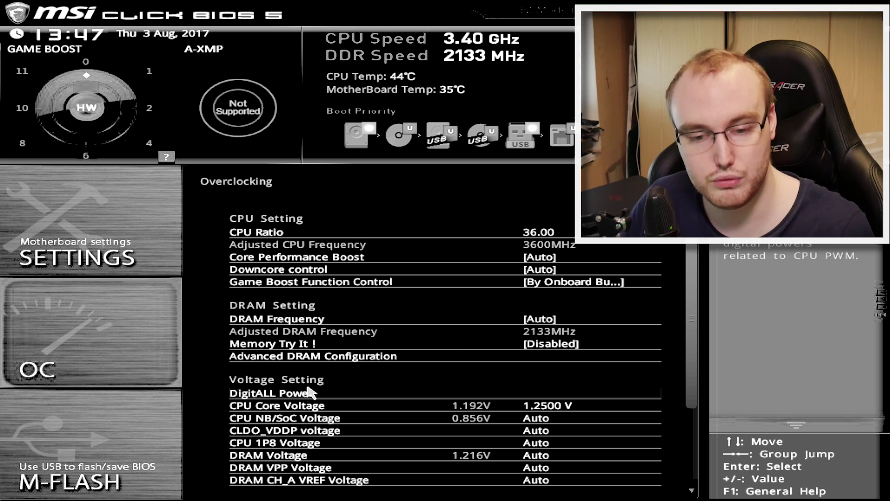
pyautogui.click(280, 394)
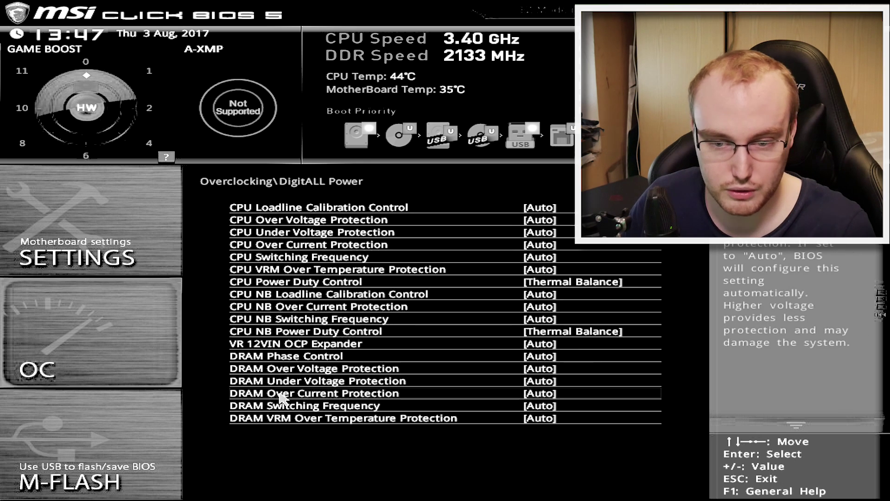
pyautogui.click(354, 211)
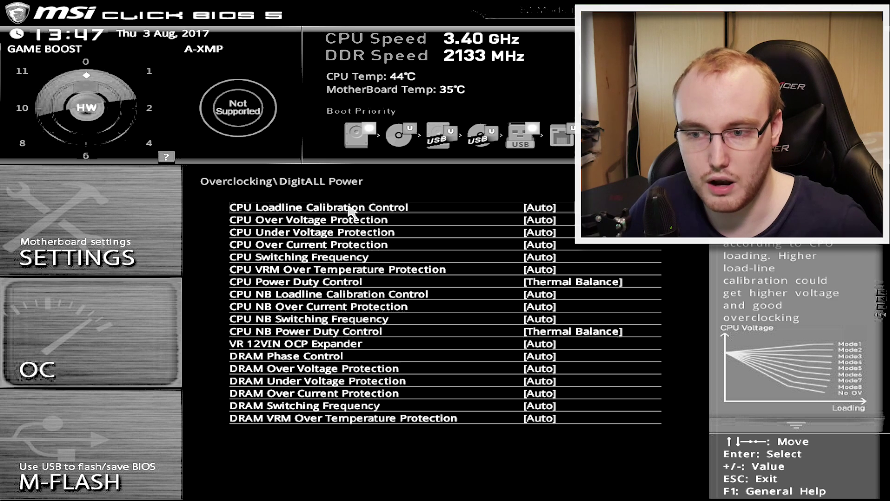
pyautogui.click(475, 209)
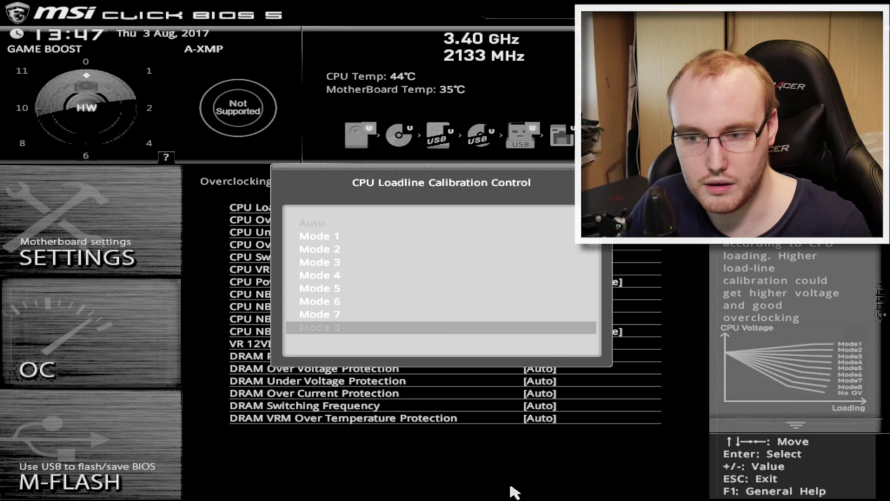
pyautogui.press('Escape')
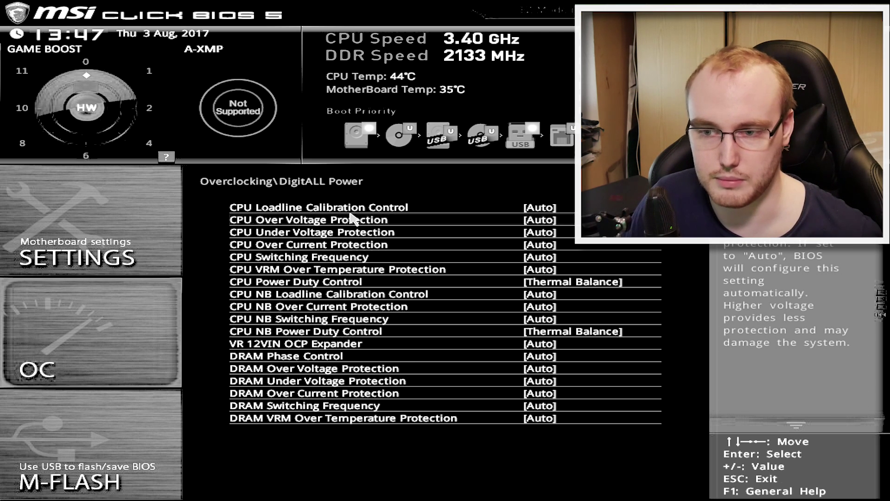
pyautogui.press('Escape')
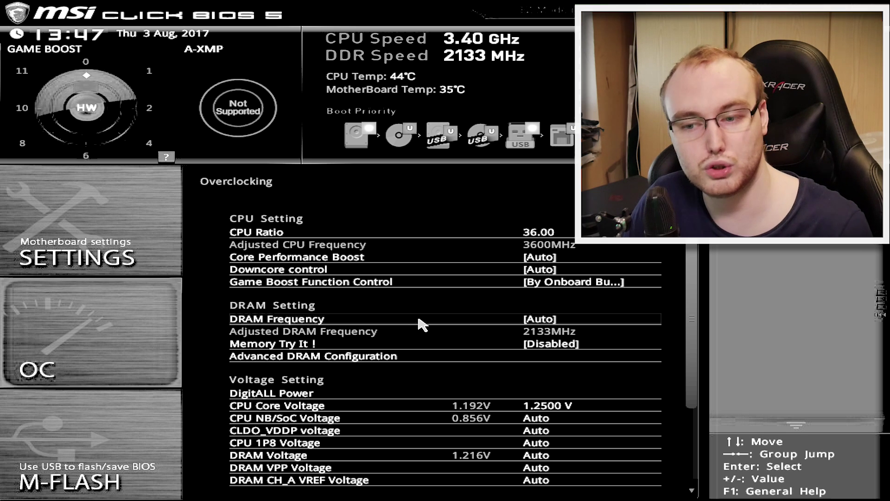
# Look over the CPU, DRAM and voltage sections of the overclocking settings, checking the CPU Ratio and CPU Core Voltage fields.
pyautogui.scroll(-2, 423, 324)
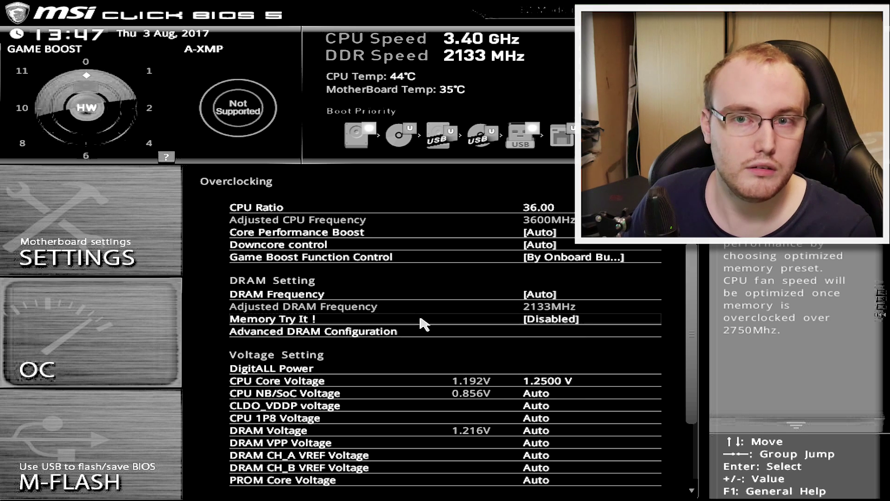
pyautogui.scroll(2, 423, 325)
pyautogui.scroll(-2, 423, 324)
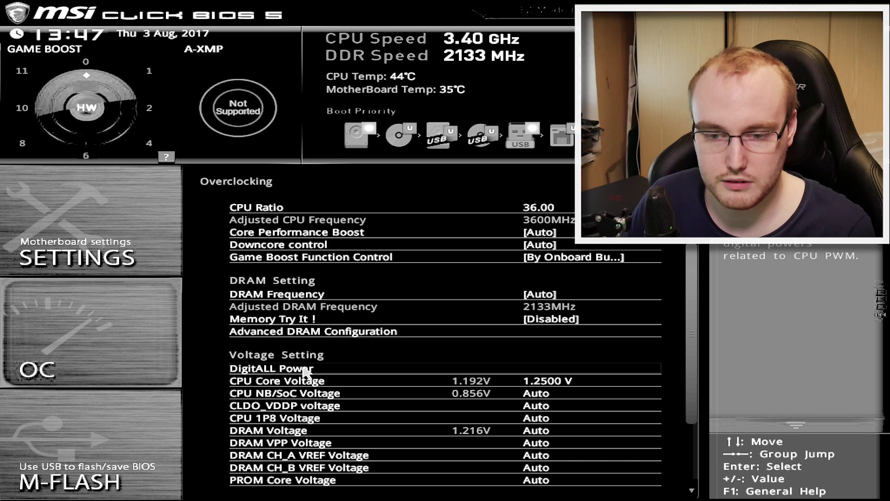
pyautogui.scroll(3, 378, 297)
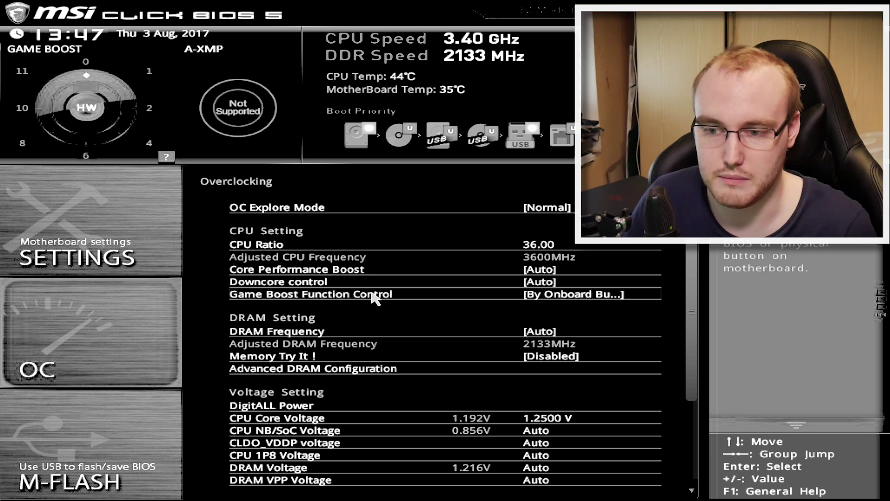
pyautogui.press('Up')
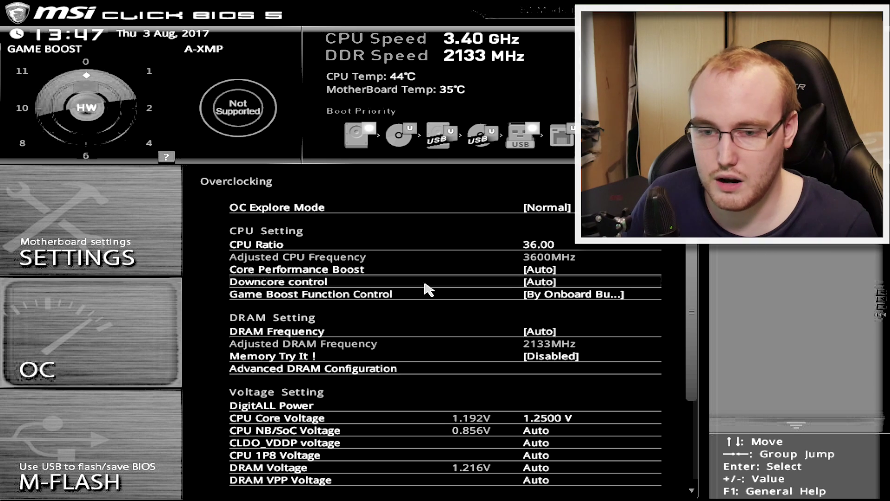
pyautogui.click(517, 244)
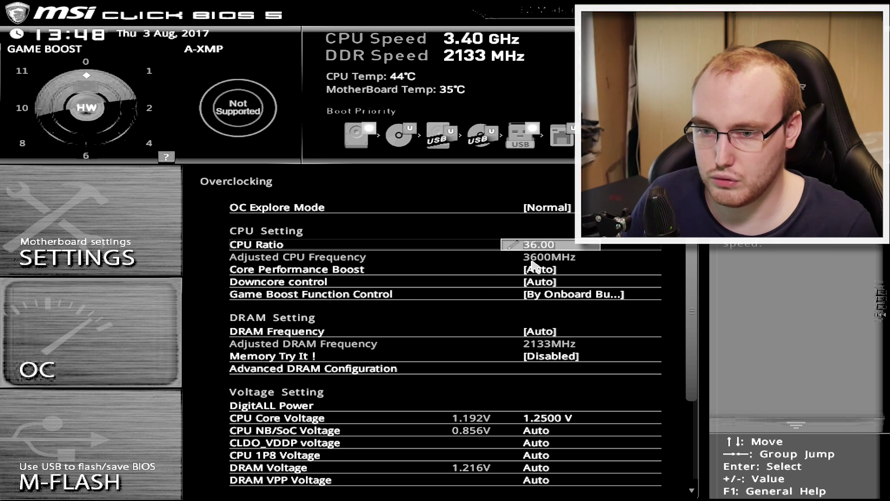
pyautogui.click(566, 418)
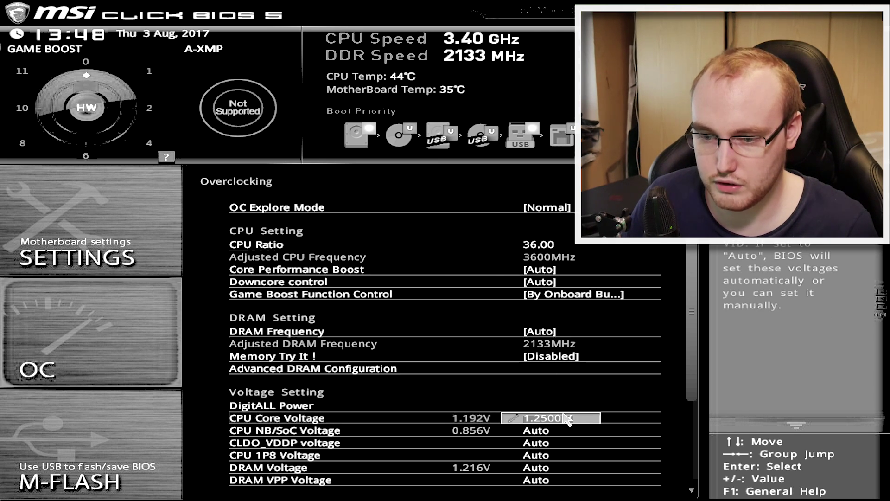
pyautogui.press('Up')
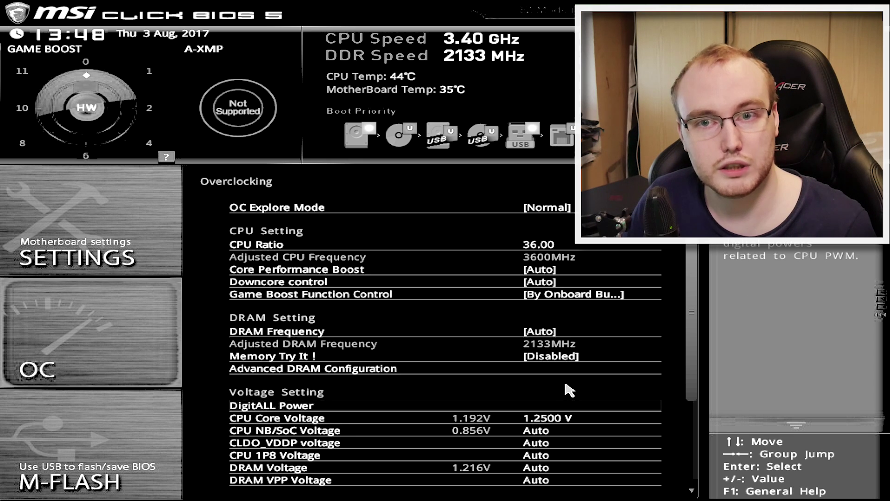
# Try a CPU Core Voltage of 1.2625 V and step it back down to 1.25 V.
pyautogui.click(554, 417)
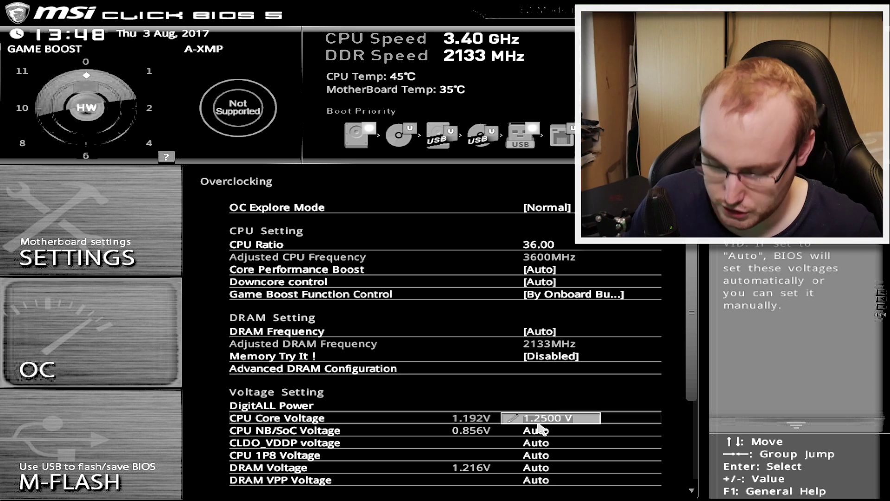
pyautogui.write('1.')
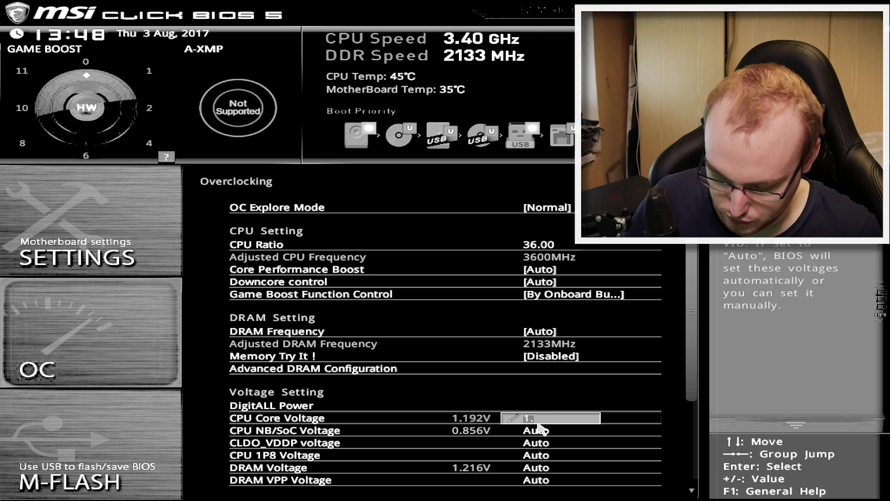
pyautogui.write('25')
pyautogui.press('Return')
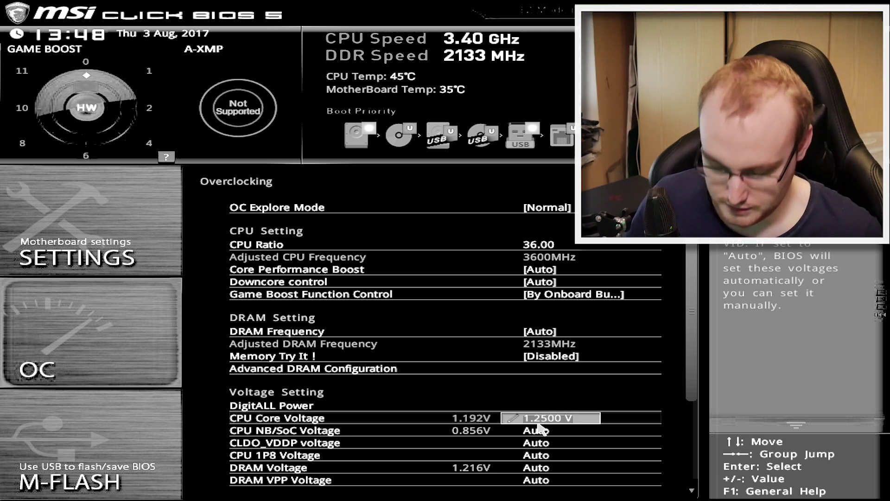
pyautogui.write('1.')
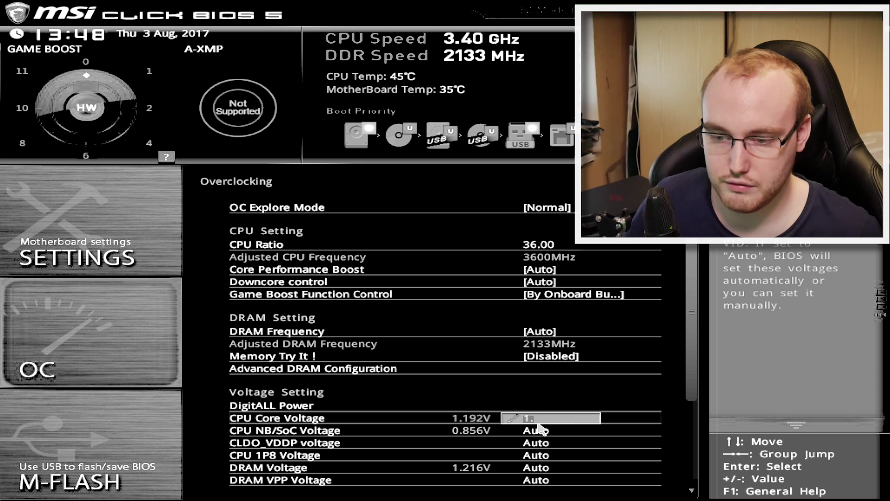
pyautogui.write('27')
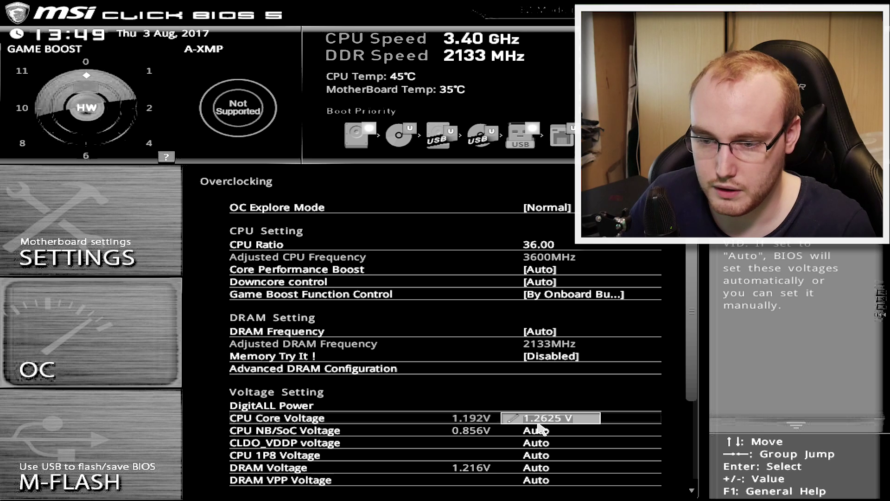
pyautogui.press('-')
pyautogui.press('-')
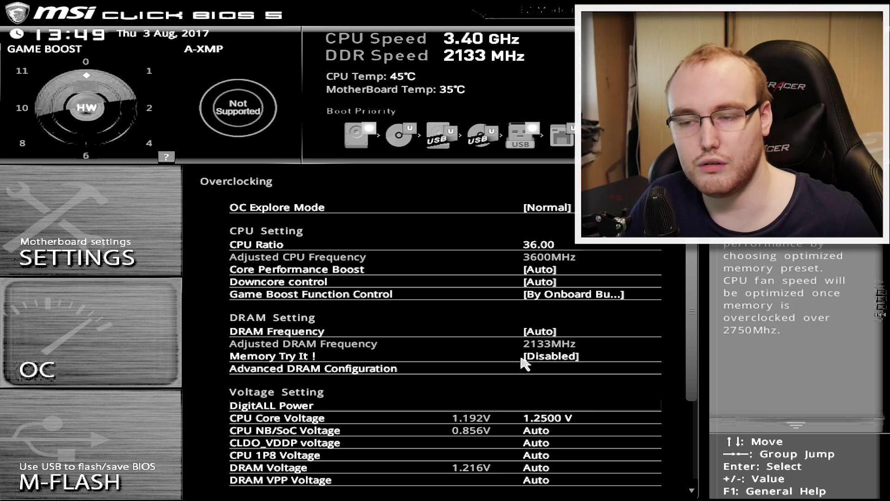
pyautogui.scroll(-3, 532, 262)
pyautogui.scroll(-3, 532, 262)
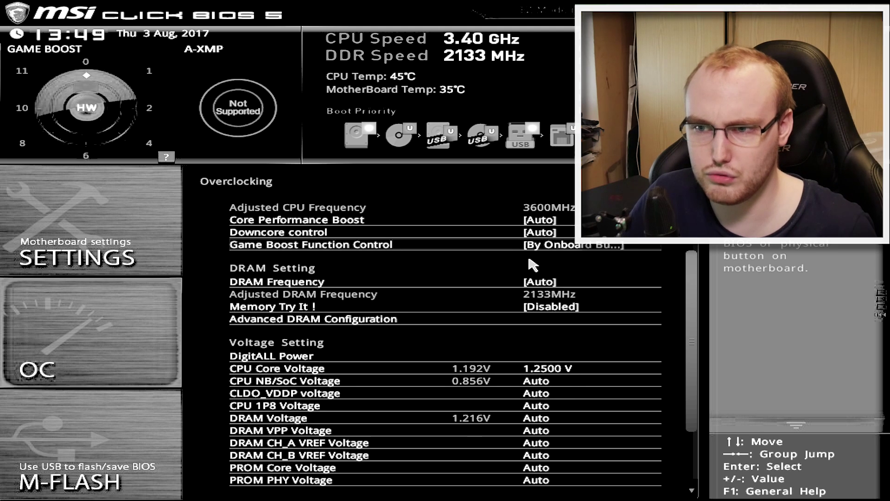
pyautogui.scroll(6, 533, 262)
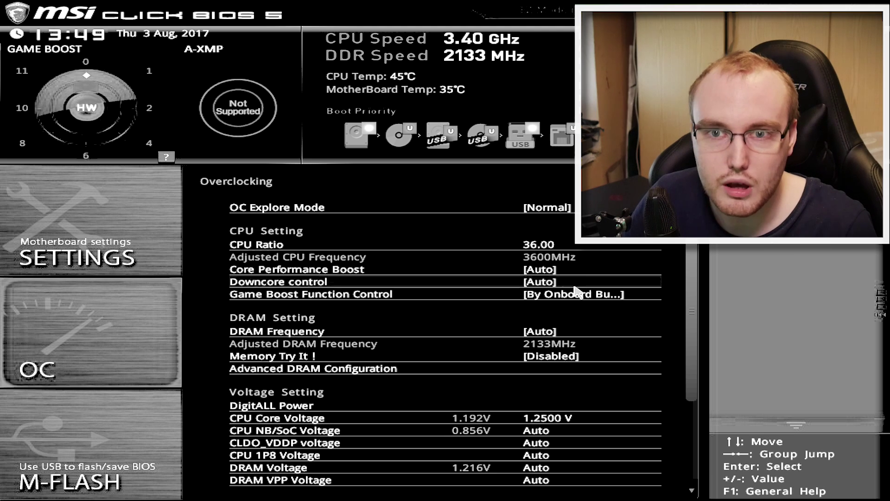
pyautogui.press('Up')
pyautogui.press('Up')
pyautogui.press('Up')
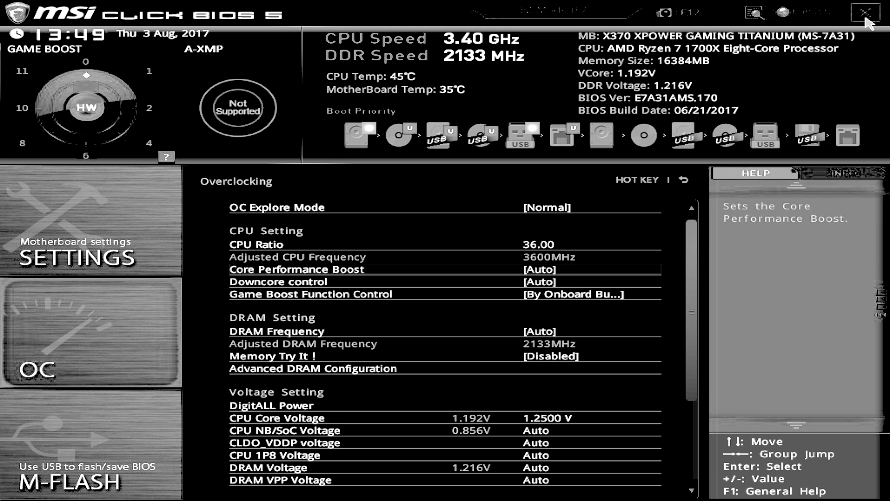
# Exit the BIOS, saving the changed CPU Ratio, CPU Core Voltage and AMD Cool'n'Quiet settings, and boot into Windows.
pyautogui.click(866, 14)
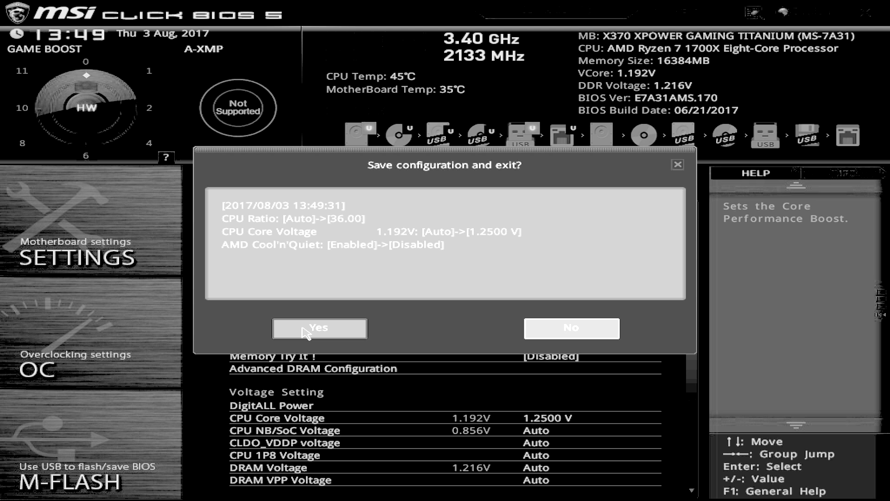
pyautogui.press('Escape')
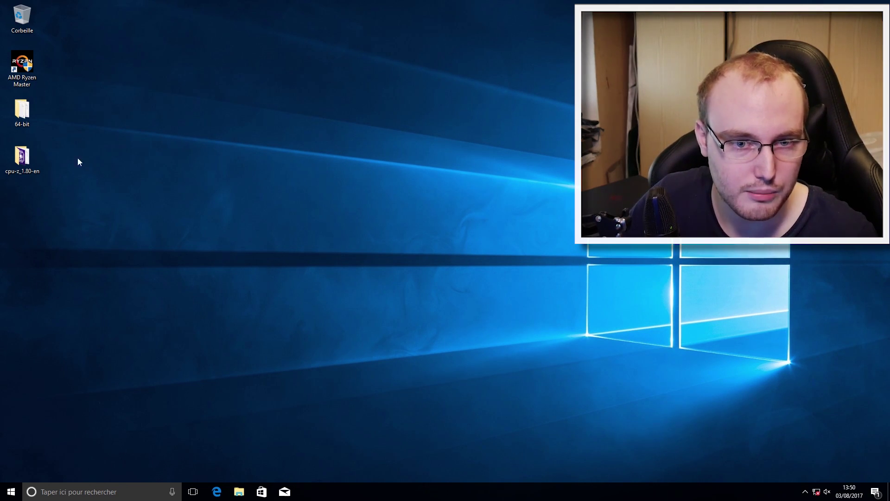
# Launch the 64-bit version of CPU-Z from the cpu-z_1.80-en desktop folder and allow it to make changes.
pyautogui.doubleClick(22, 156)
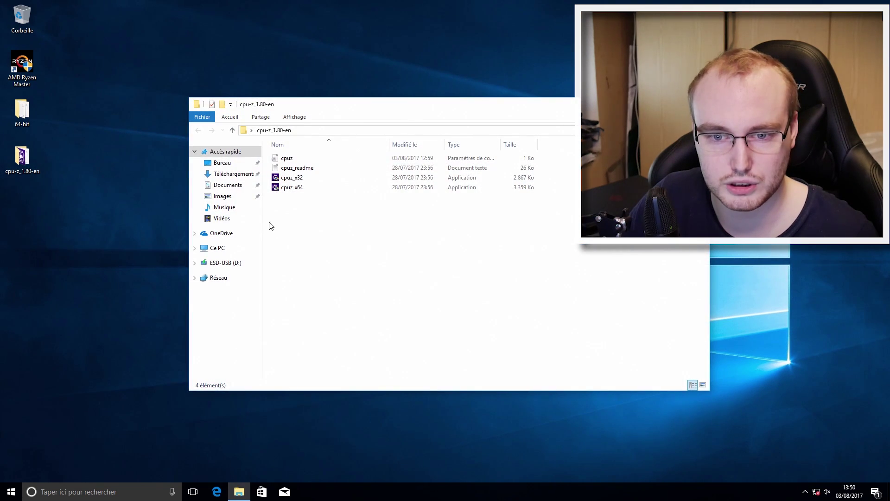
pyautogui.doubleClick(288, 187)
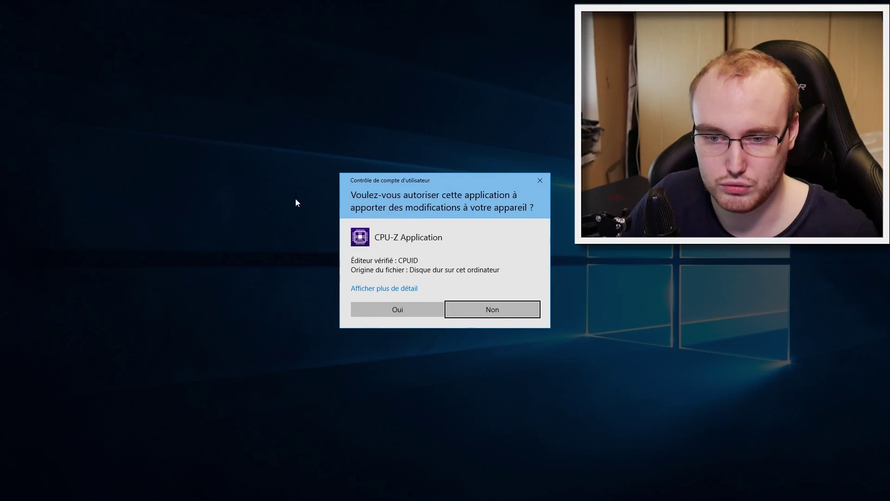
pyautogui.click(385, 314)
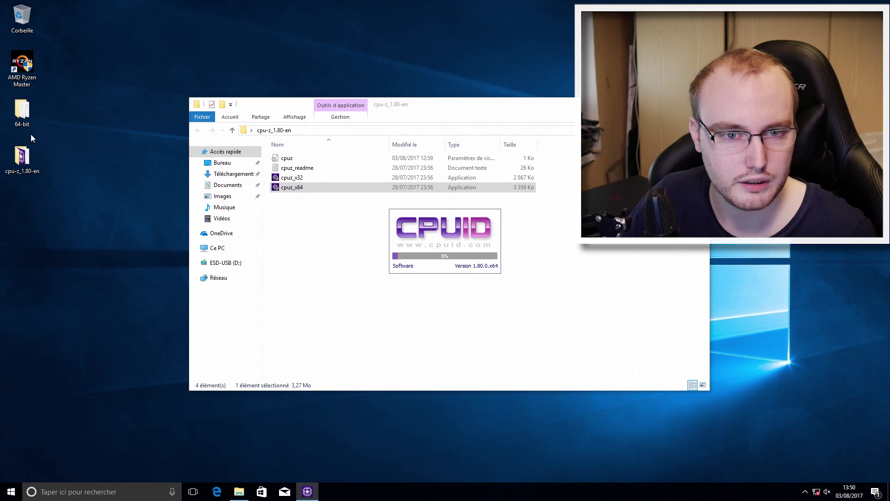
# Launch AMD Ryzen Master from the desktop, authorize it and accept its overclocking warning.
pyautogui.doubleClick(17, 78)
pyautogui.click(365, 306)
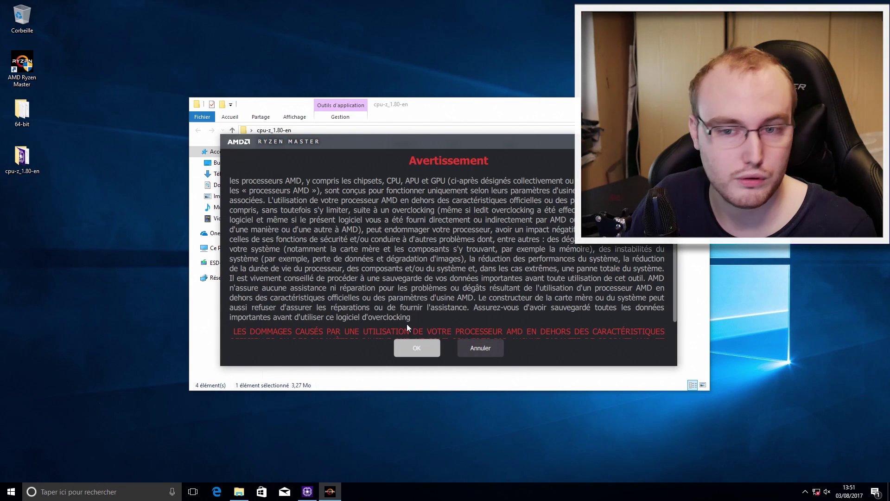
pyautogui.click(417, 347)
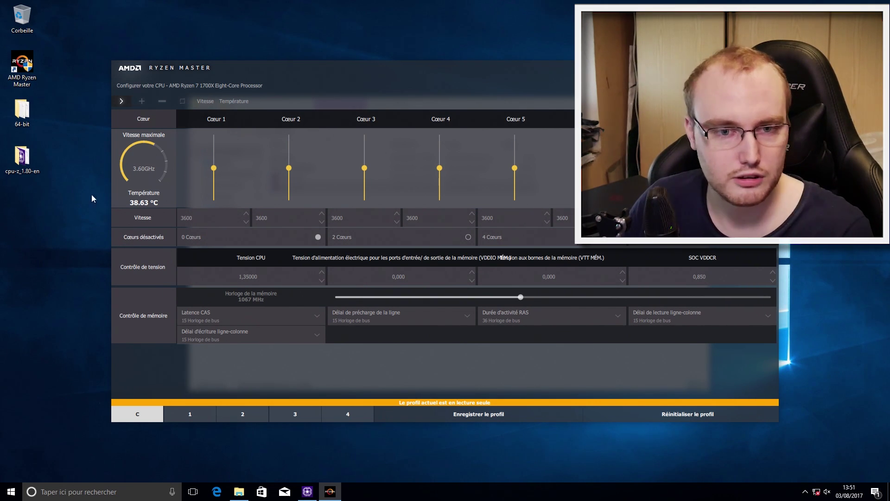
# Start a Prime95 Blend torture test with 16 threads from the 64-bit folder and bring Ryzen Master and CPU-Z in front for monitoring.
pyautogui.doubleClick(33, 118)
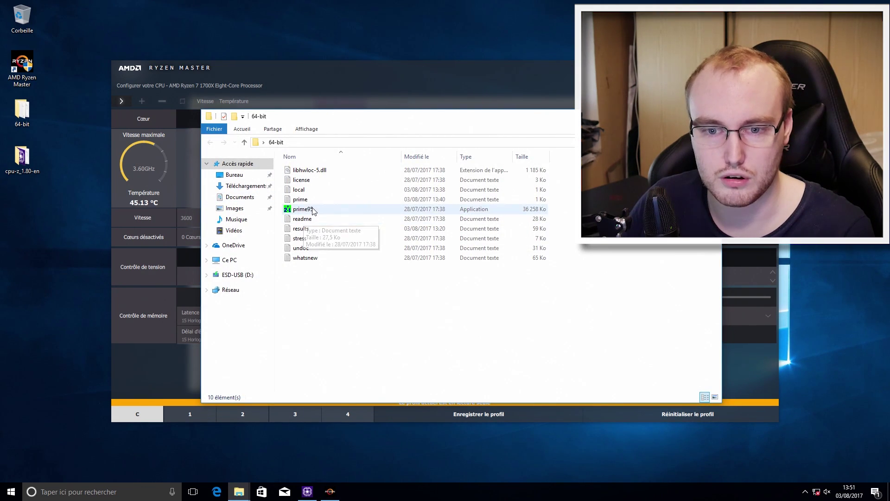
pyautogui.doubleClick(311, 209)
pyautogui.click(542, 203)
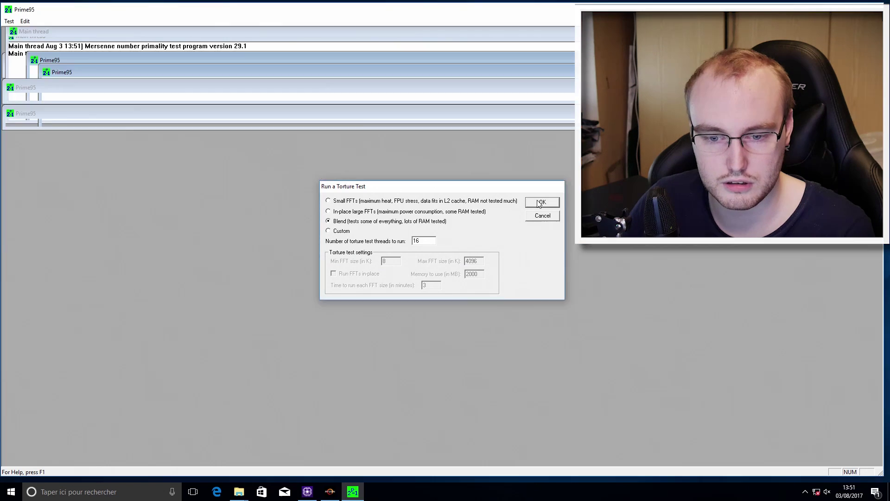
pyautogui.hotkey('alt', 'Tab')
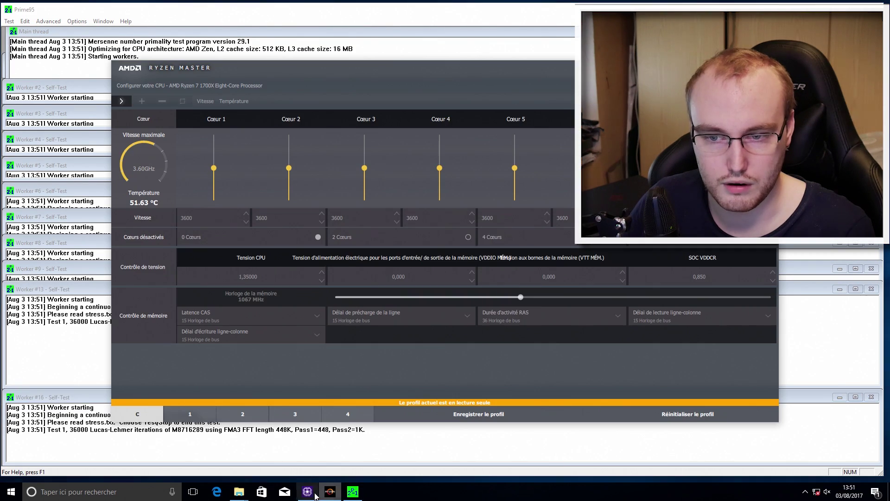
pyautogui.hotkey('alt', 'Tab')
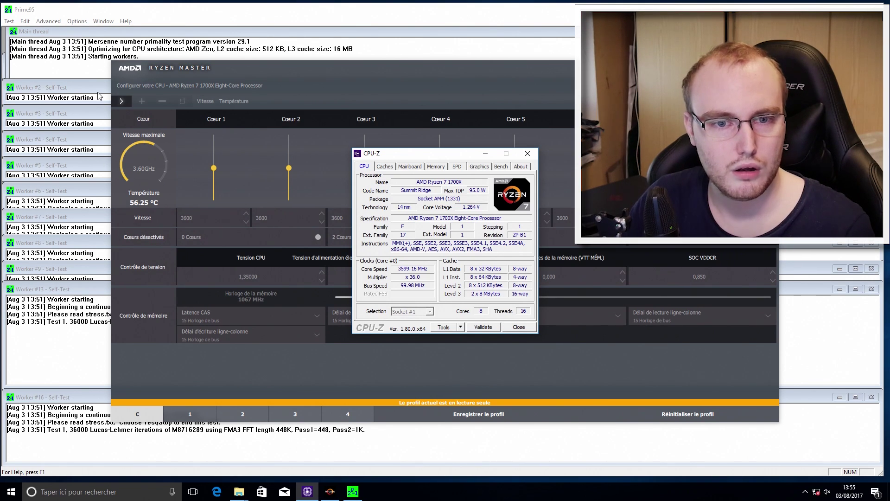
# Stop the torture test on all workers and close Prime95.
pyautogui.click(10, 23)
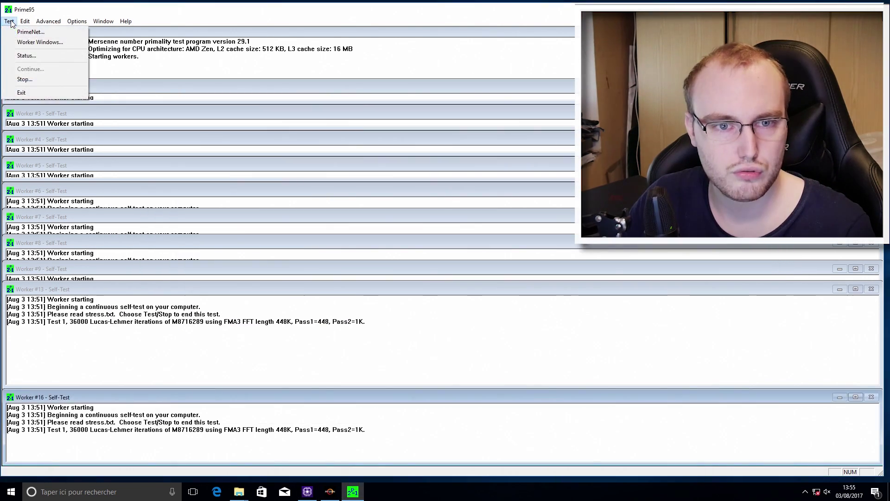
pyautogui.click(46, 80)
pyautogui.click(480, 239)
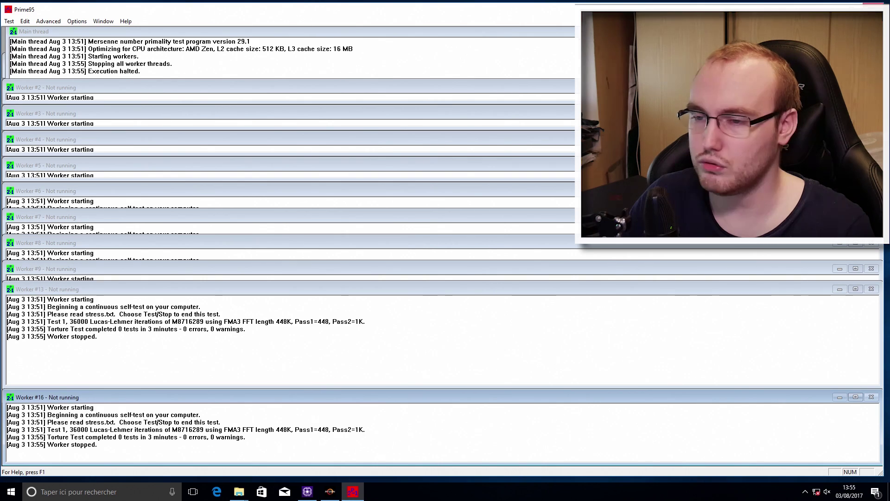
pyautogui.click(862, 2)
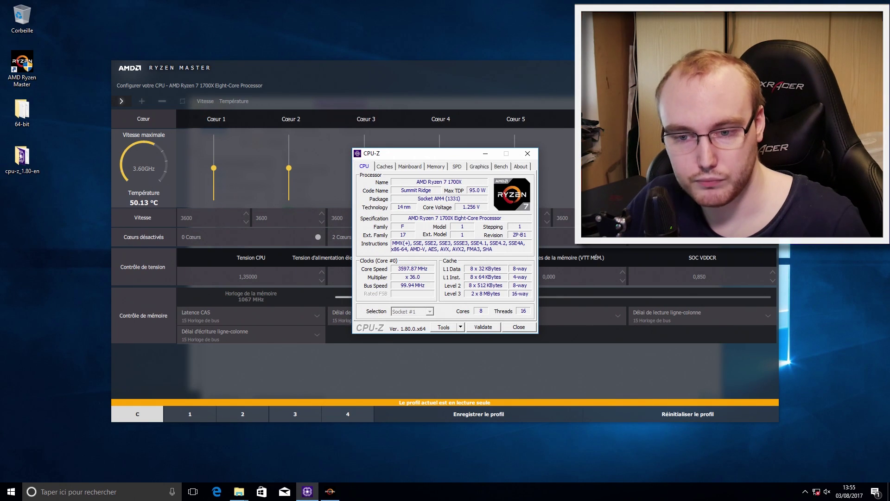